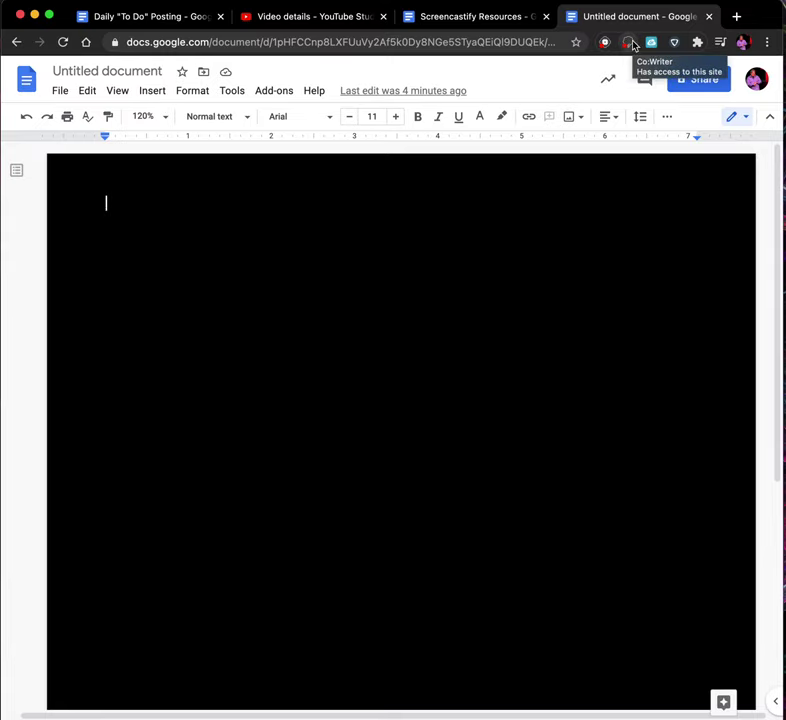
pyautogui.click(768, 43)
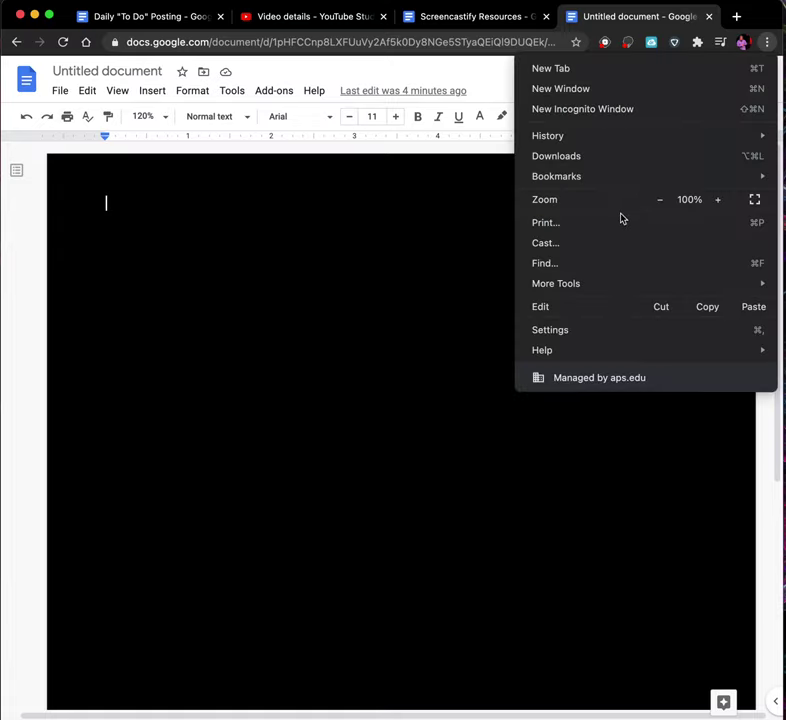
pyautogui.moveTo(613, 294)
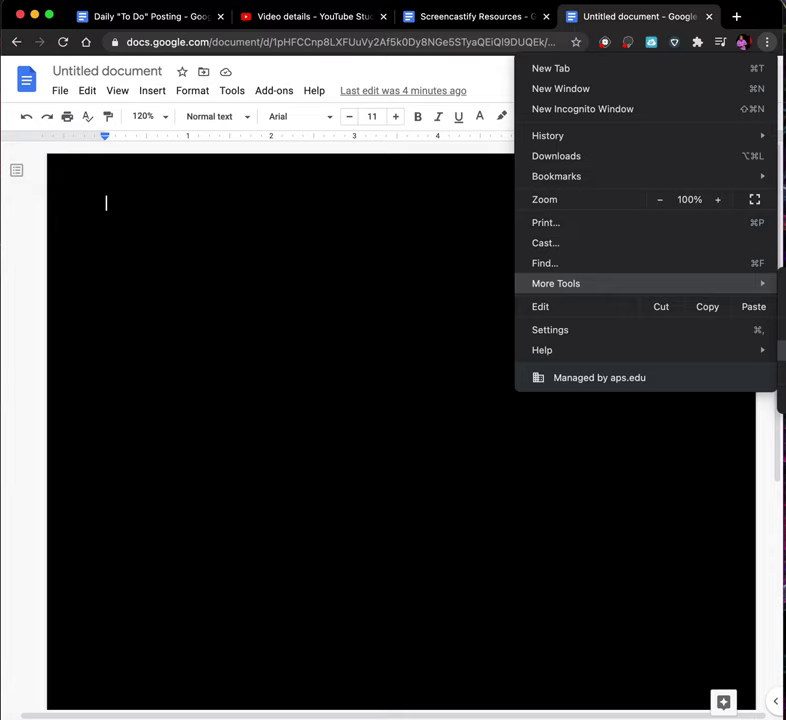
pyautogui.click(782, 355)
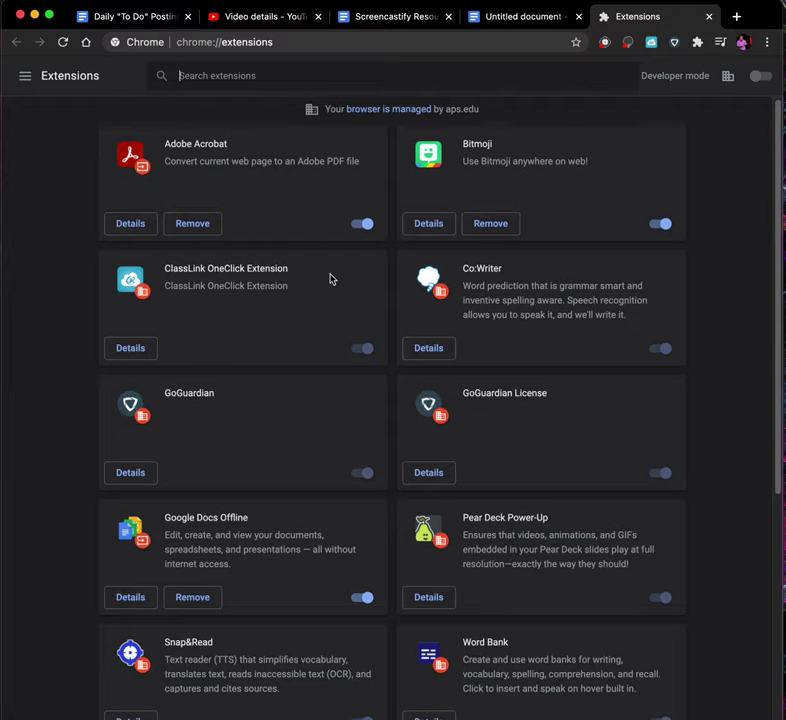
pyautogui.scroll(-3, 330, 277)
pyautogui.scroll(-2, 331, 279)
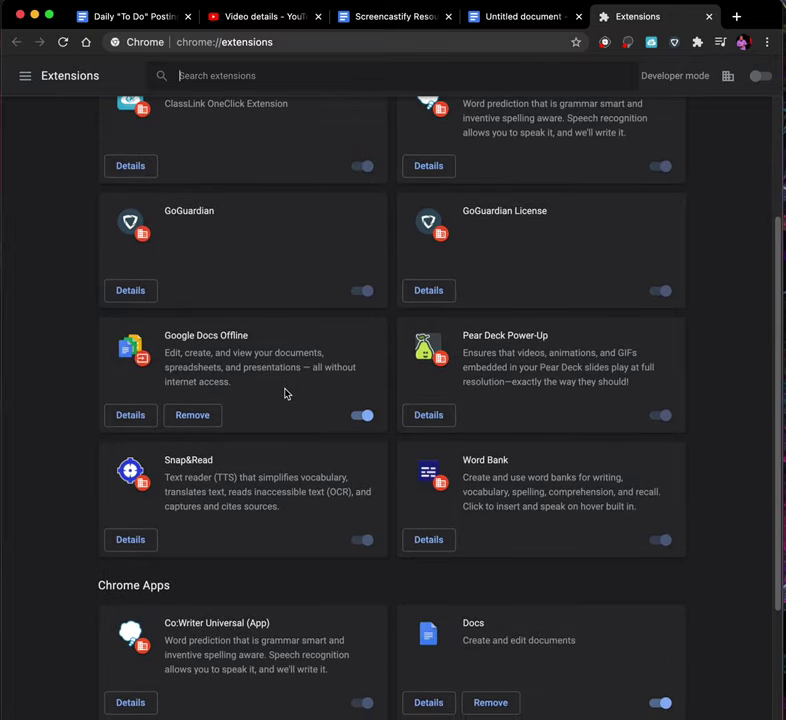
pyautogui.scroll(-2, 288, 393)
pyautogui.scroll(5, 379, 392)
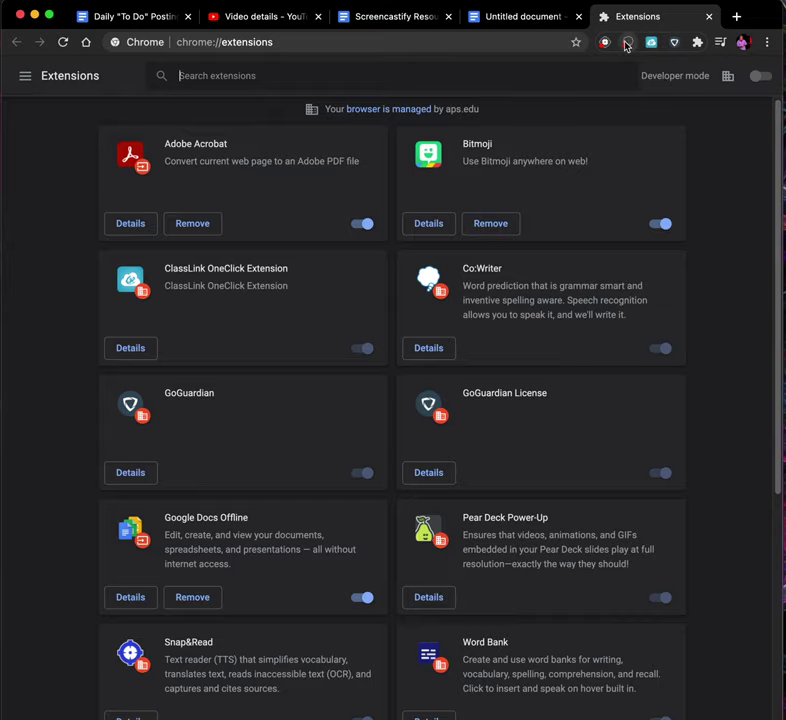
pyautogui.click(709, 16)
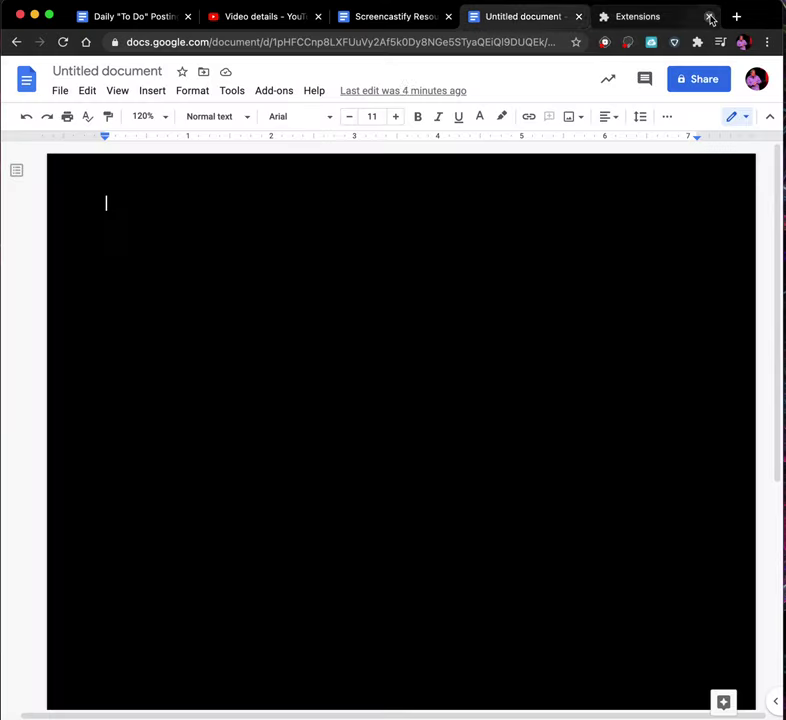
# Step: Sign in to Co:Writer with your Google account so its prediction panel appears
pyautogui.click(628, 44)
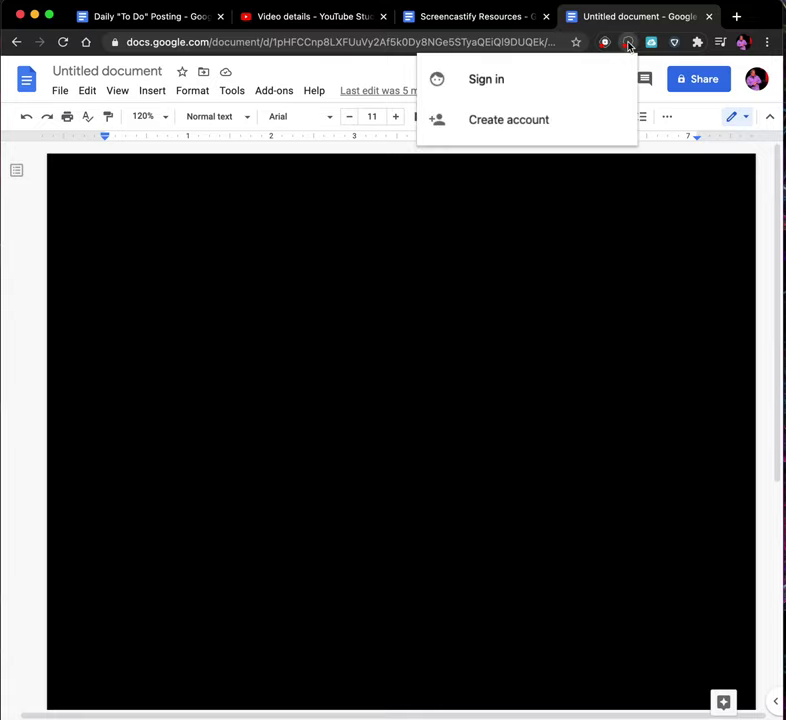
pyautogui.click(551, 79)
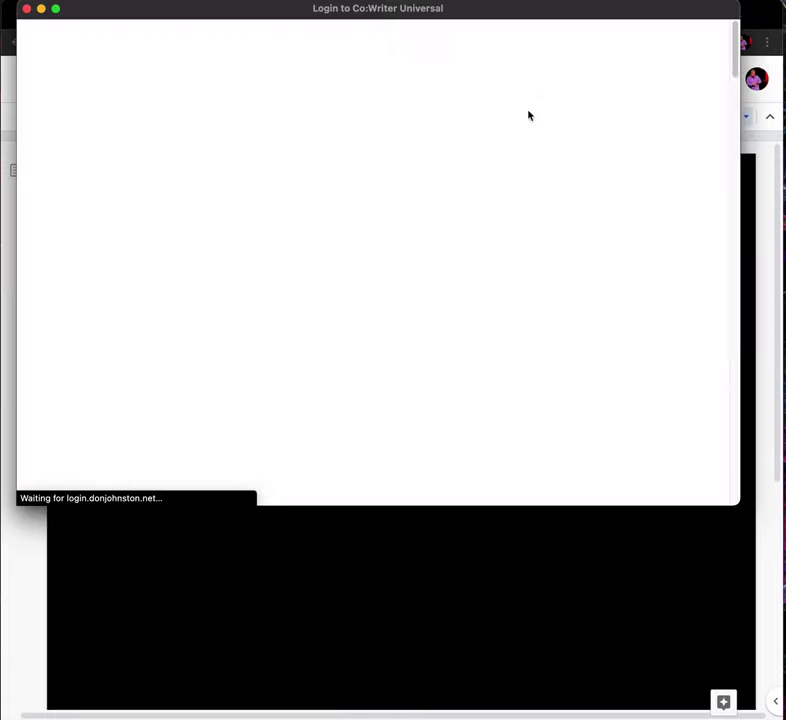
pyautogui.click(407, 156)
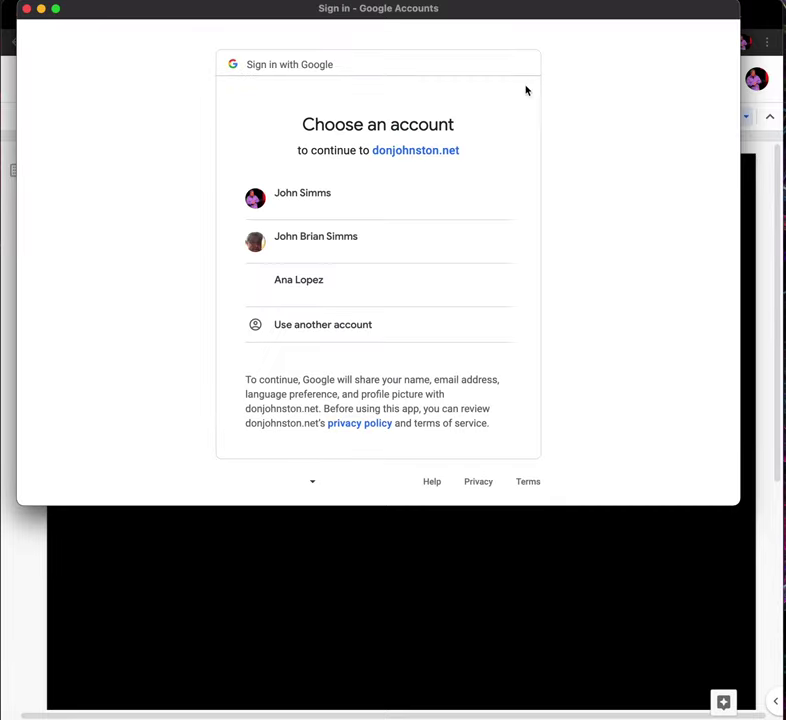
pyautogui.click(329, 195)
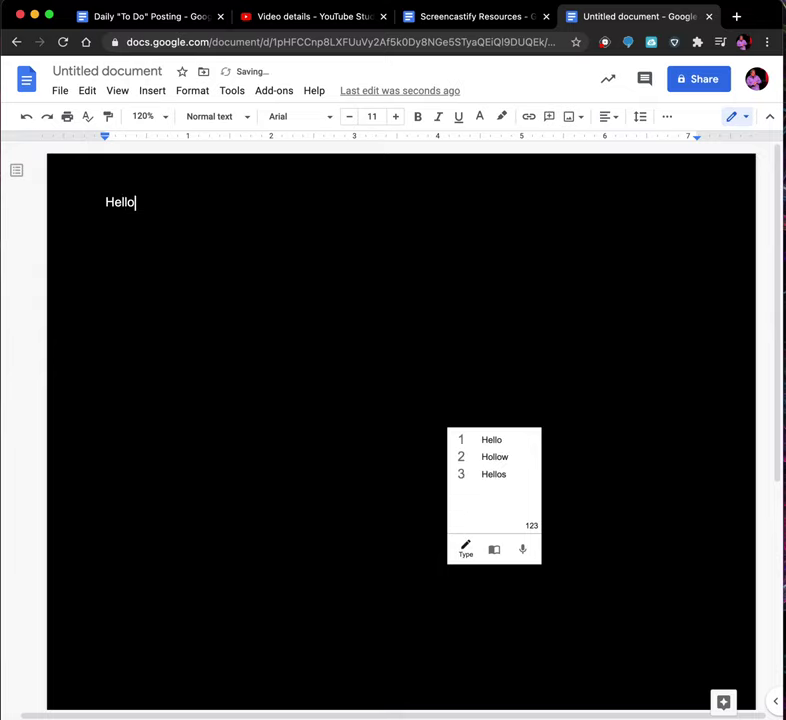
# Step: Type 'Hello, peeps! Whazzuup?' on the black document page
pyautogui.write('s! ')
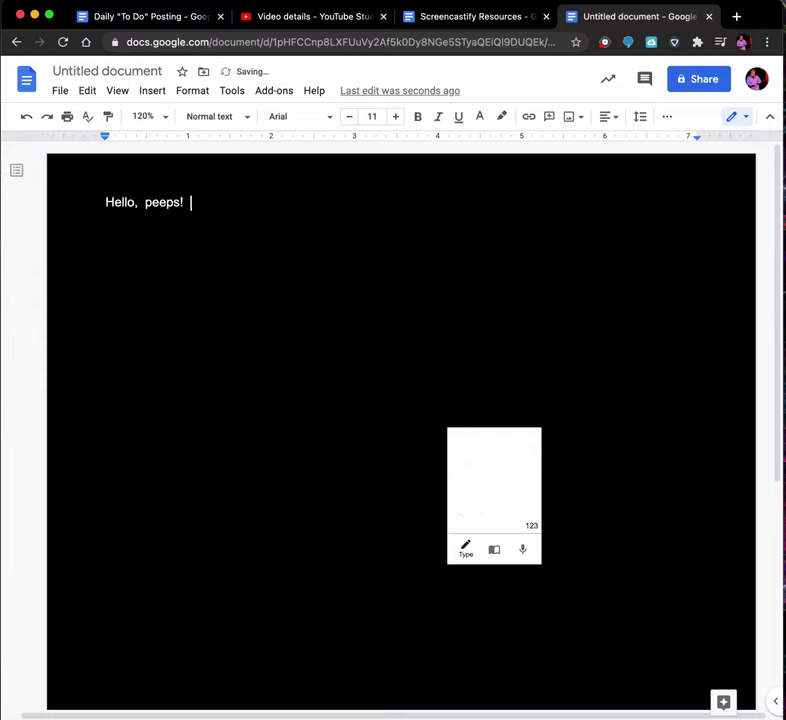
pyautogui.write('Whazzuup?')
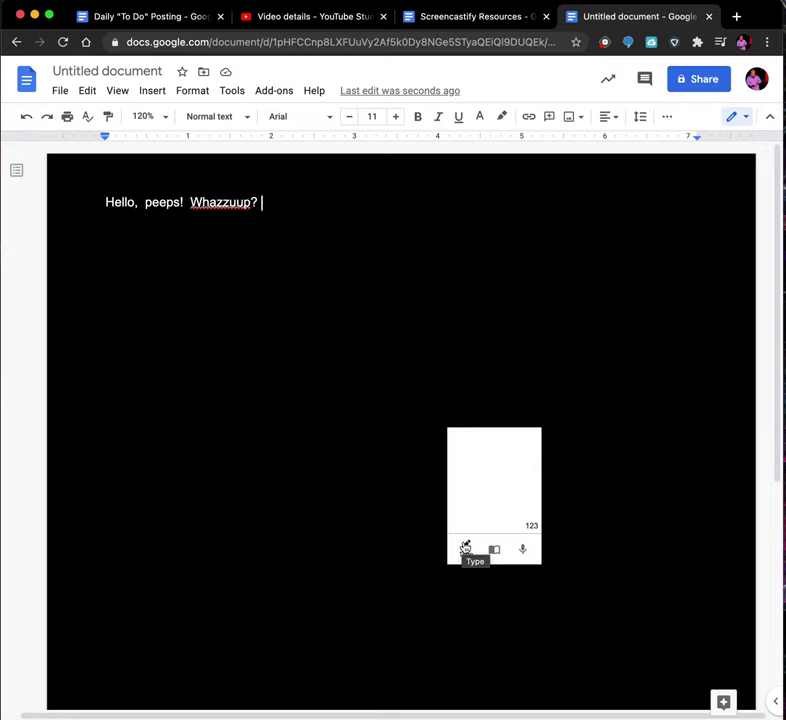
# Step: Try Co:Writer's Speak dictation, allow the microphone, and acknowledge the blocked-microphone warning
pyautogui.click(526, 552)
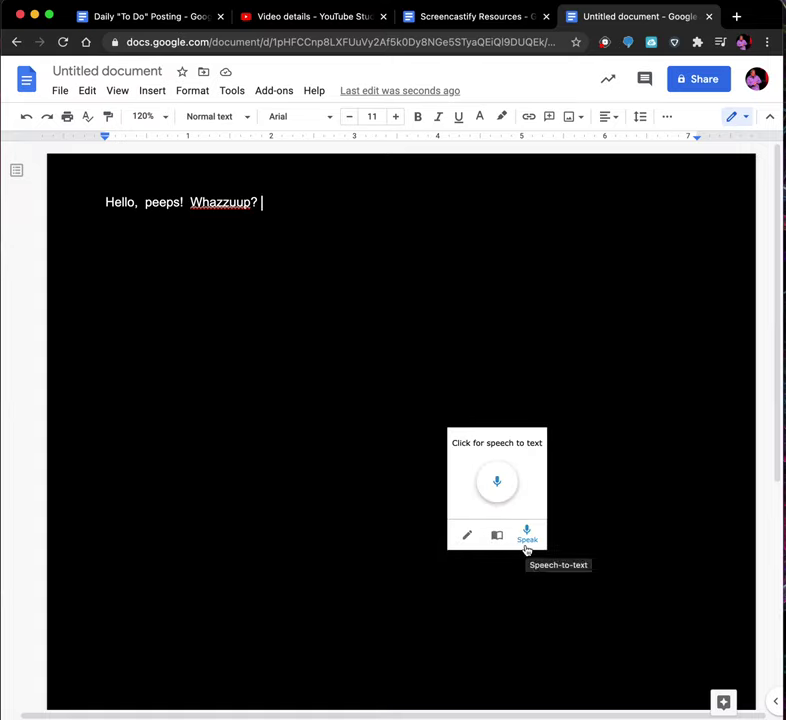
pyautogui.click(498, 484)
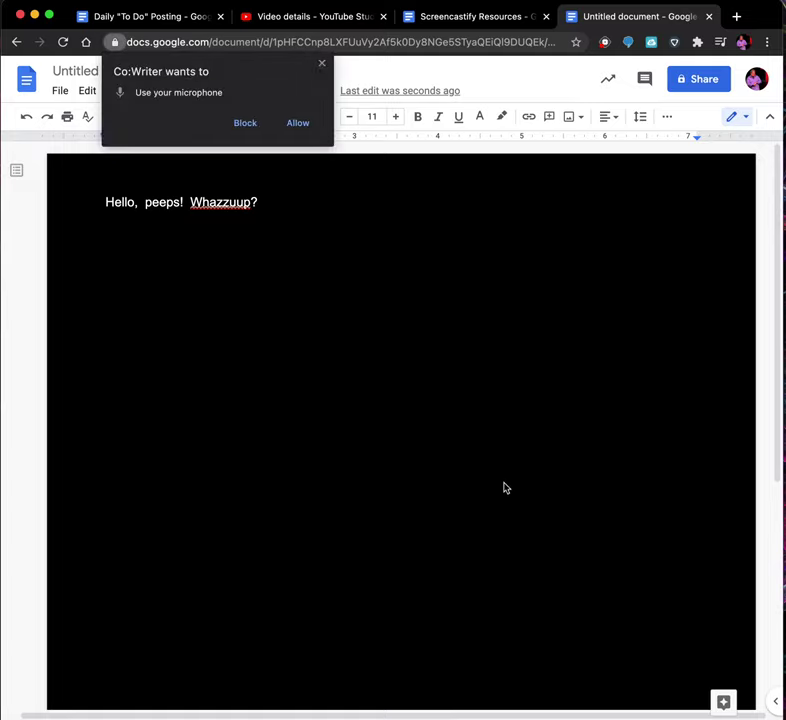
pyautogui.click(295, 125)
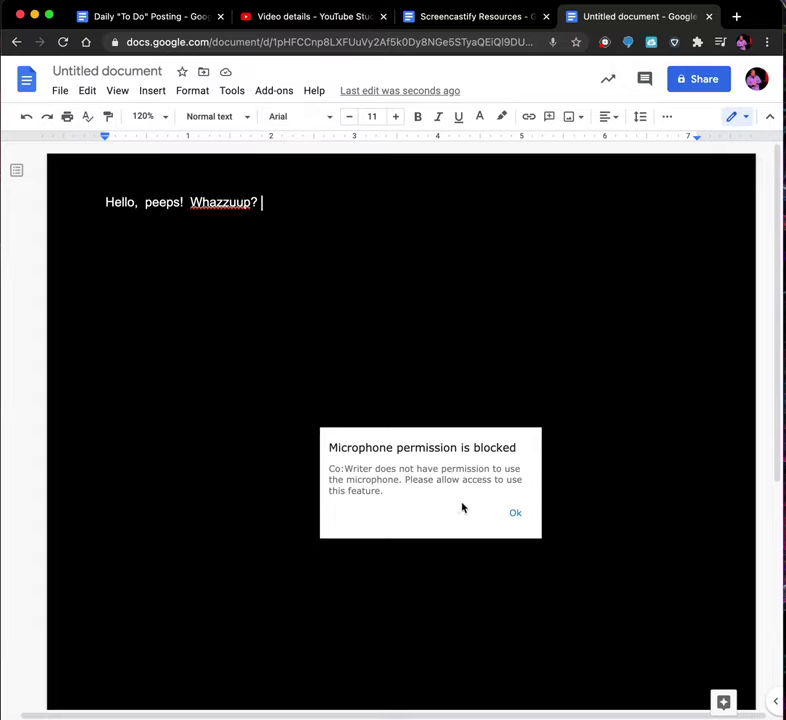
pyautogui.click(518, 517)
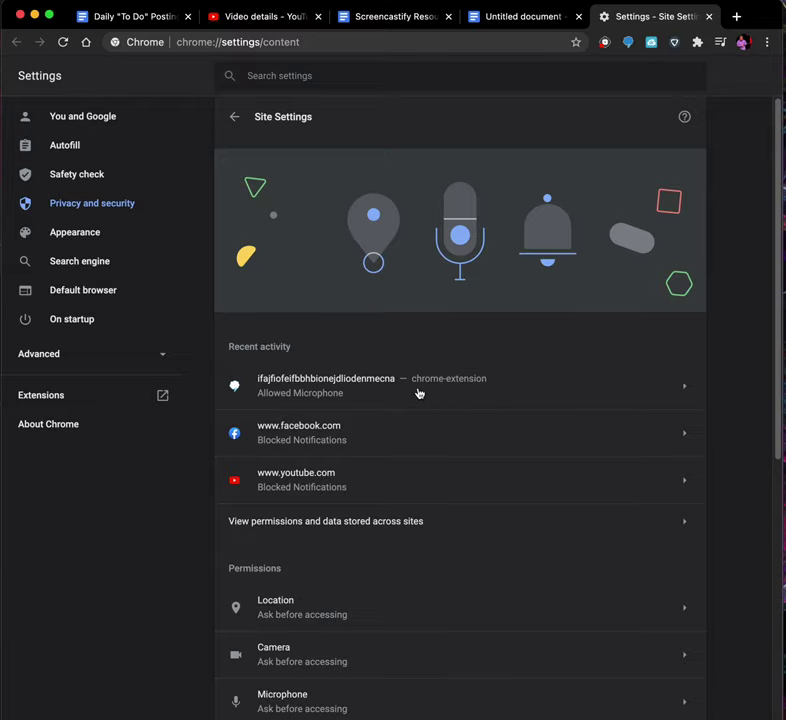
# Step: Confirm in Site Settings that Co:Writer's Microphone permission is Allow, then return to Untitled document
pyautogui.scroll(-3, 367, 493)
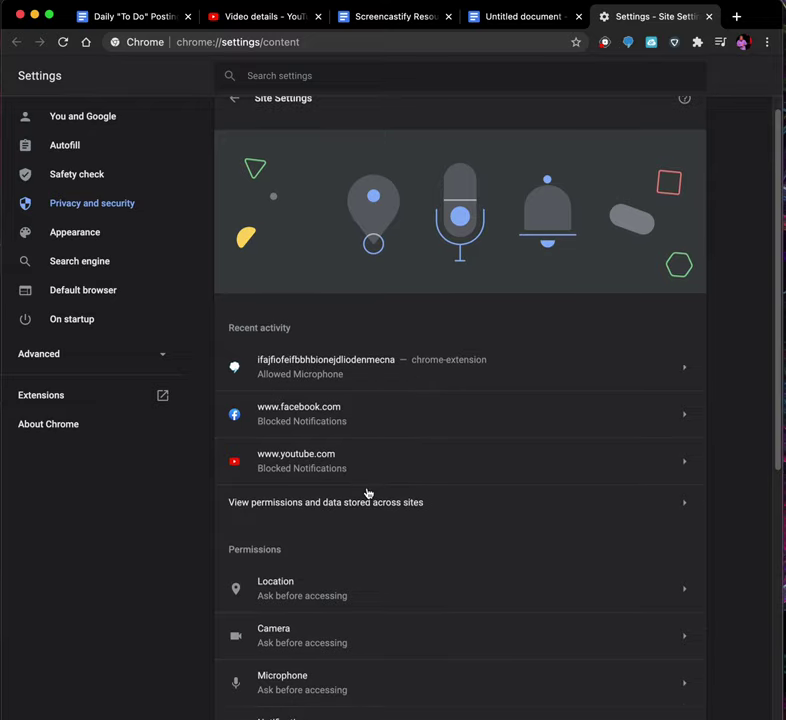
pyautogui.scroll(3, 367, 494)
pyautogui.scroll(-4, 367, 494)
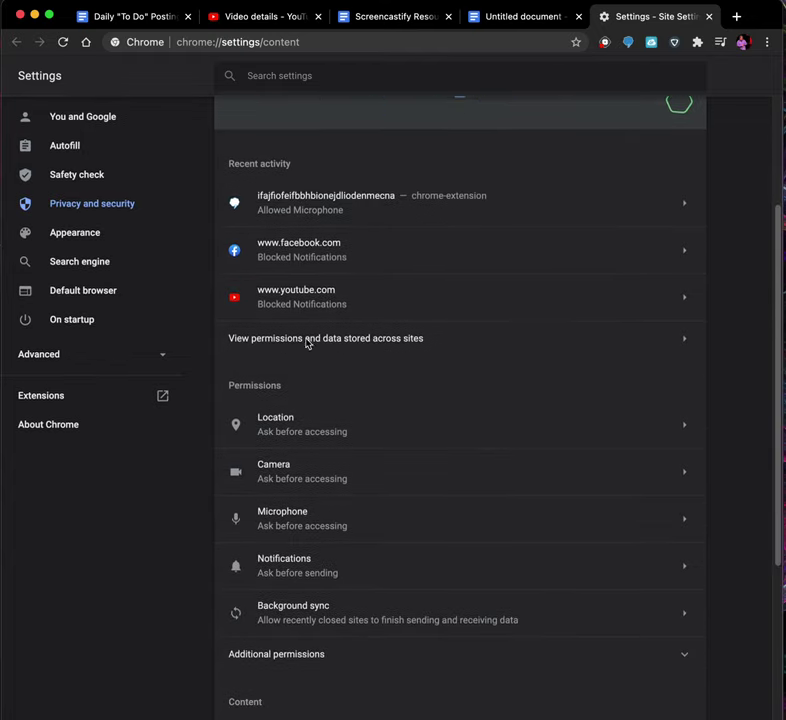
pyautogui.scroll(-3, 318, 326)
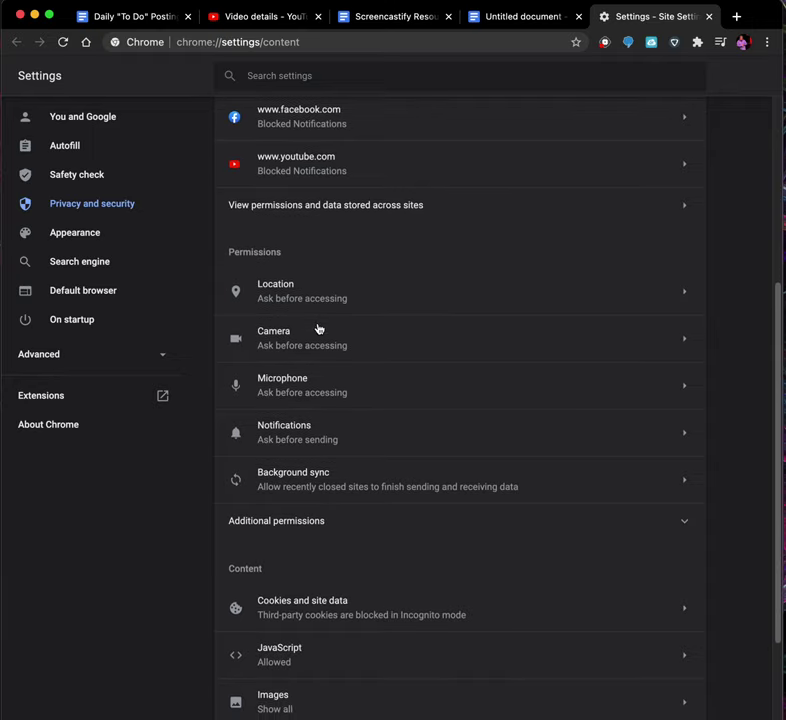
pyautogui.scroll(-3, 318, 328)
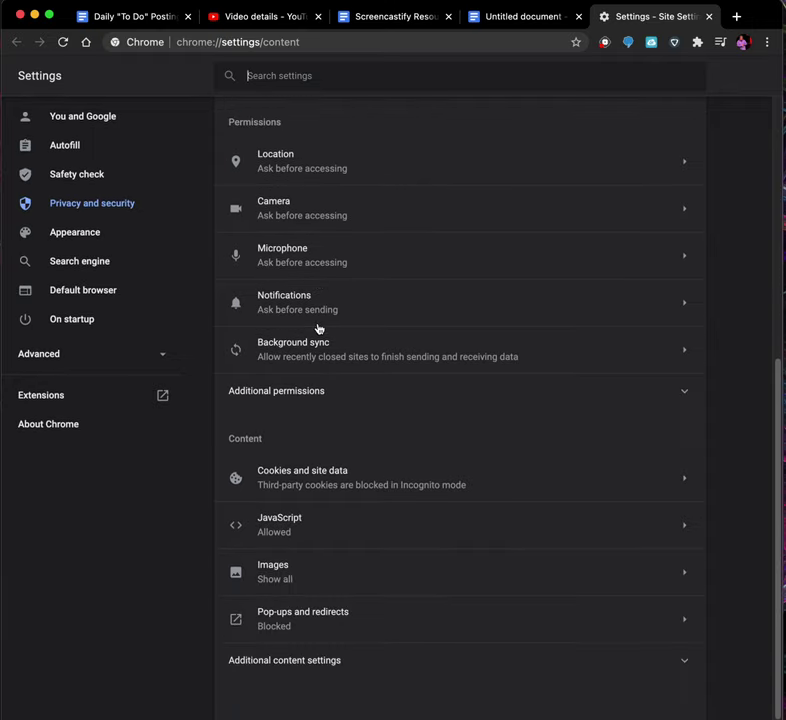
pyautogui.click(318, 263)
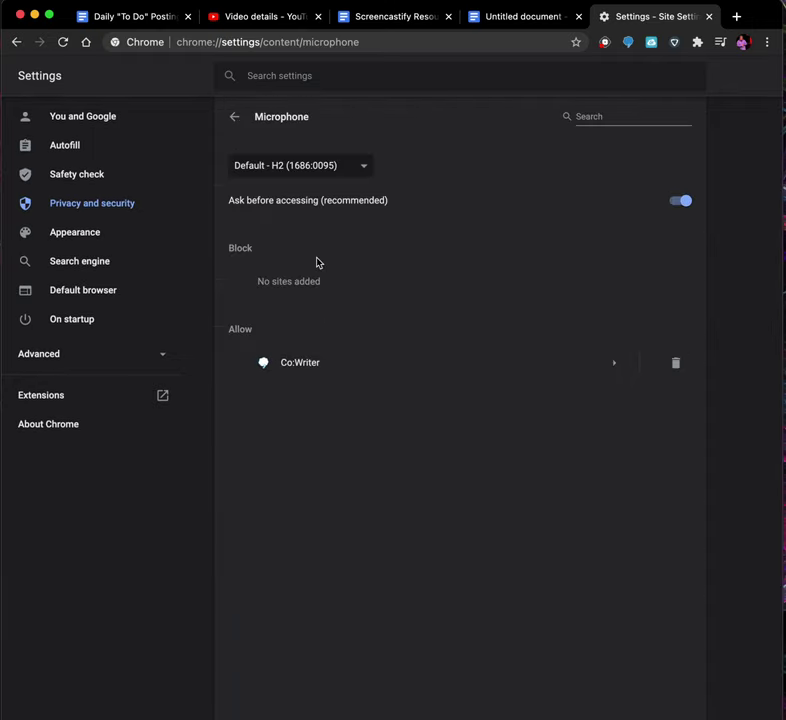
pyautogui.click(615, 366)
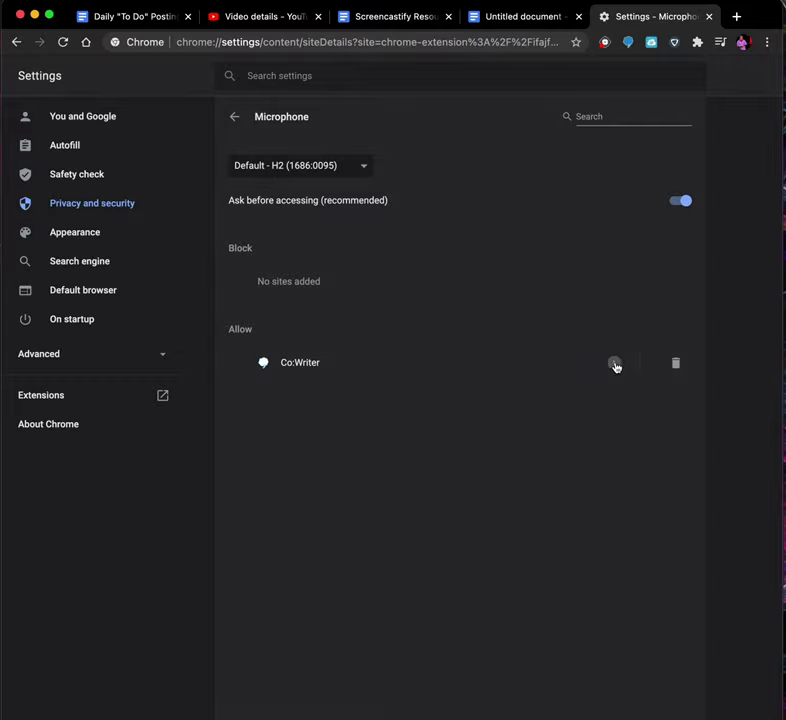
pyautogui.scroll(-1, 420, 323)
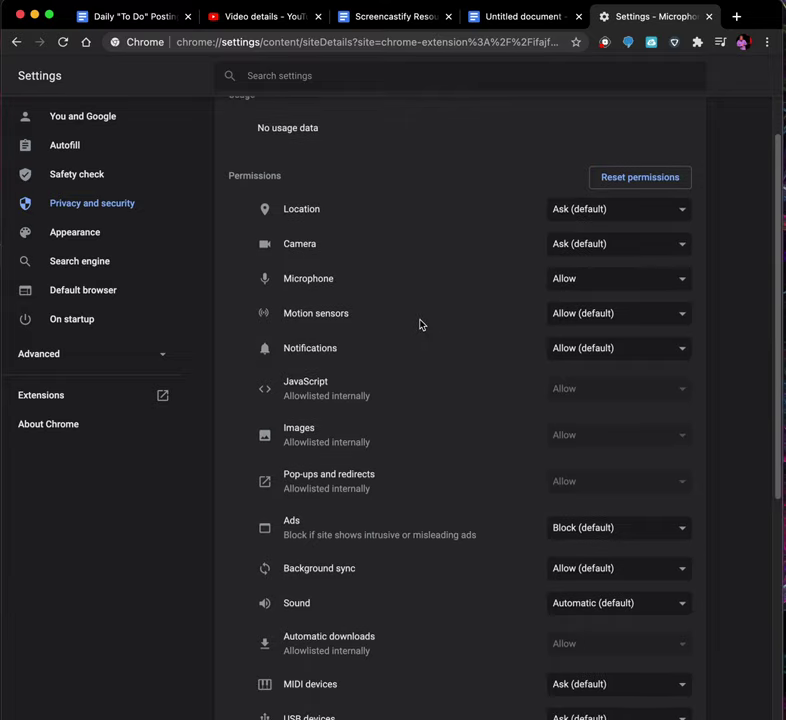
pyautogui.scroll(1, 418, 330)
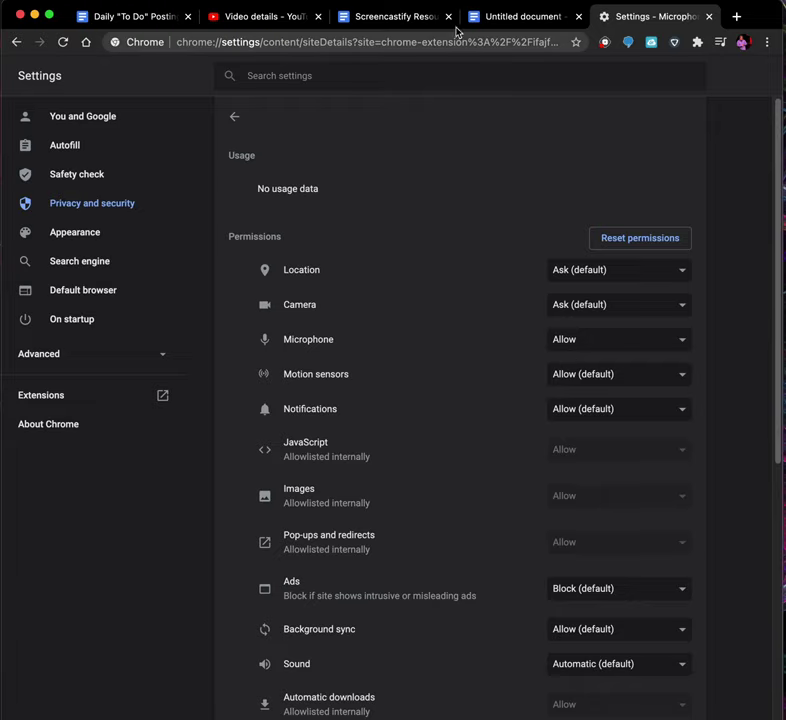
pyautogui.click(528, 16)
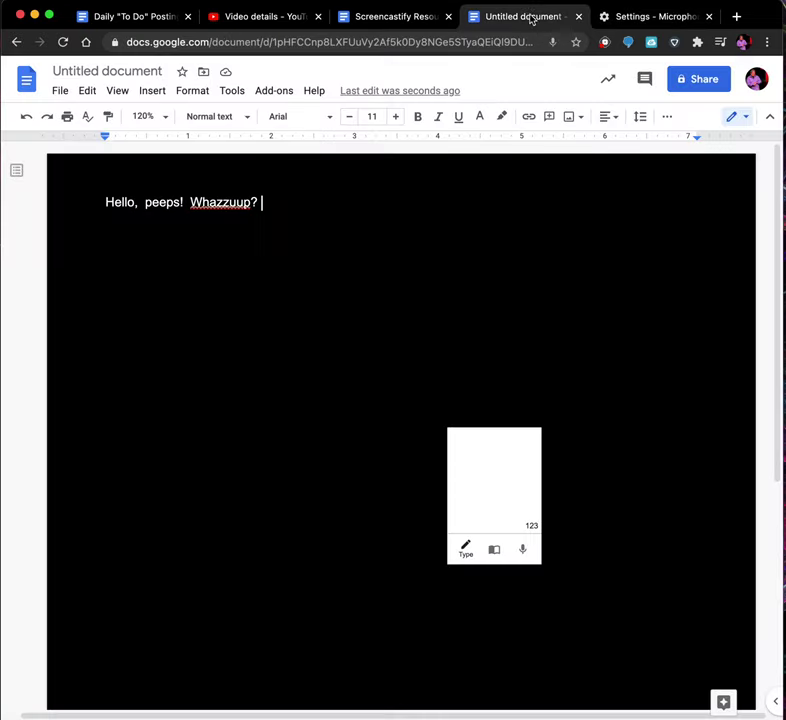
# Step: Dictate sentences by mic ending 'sound like a robot and a guy on the news.'
pyautogui.click(522, 551)
pyautogui.click(514, 487)
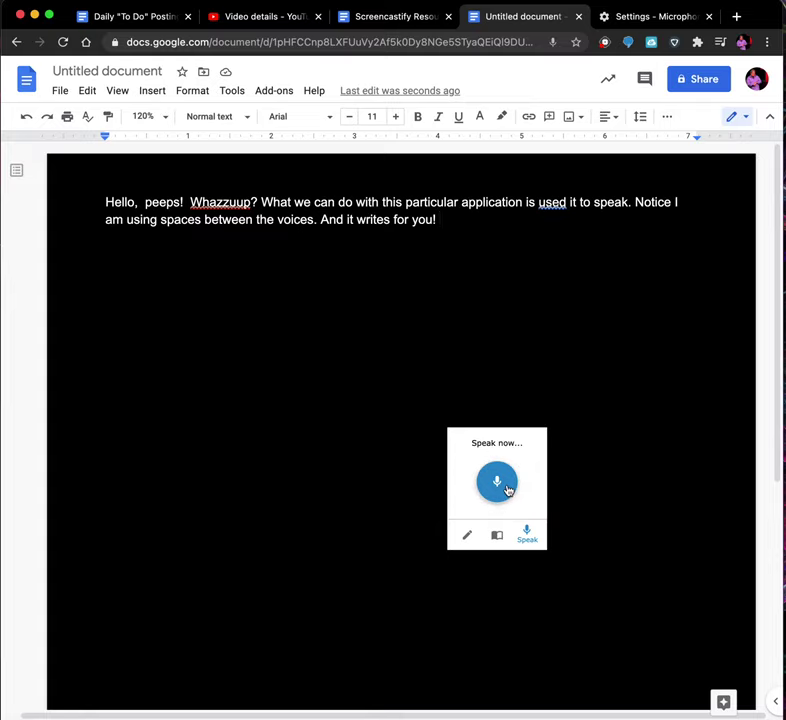
pyautogui.click(508, 490)
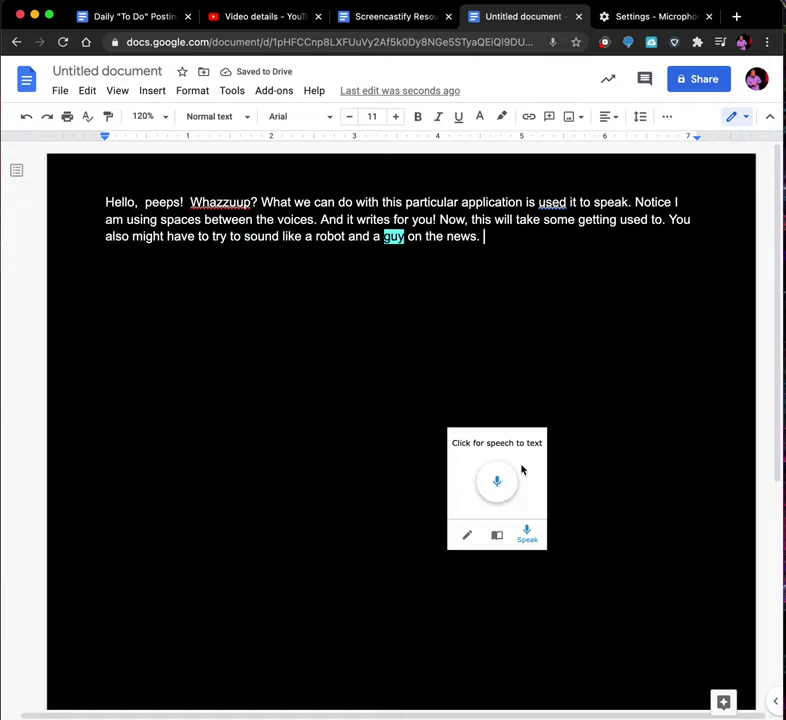
pyautogui.click(464, 538)
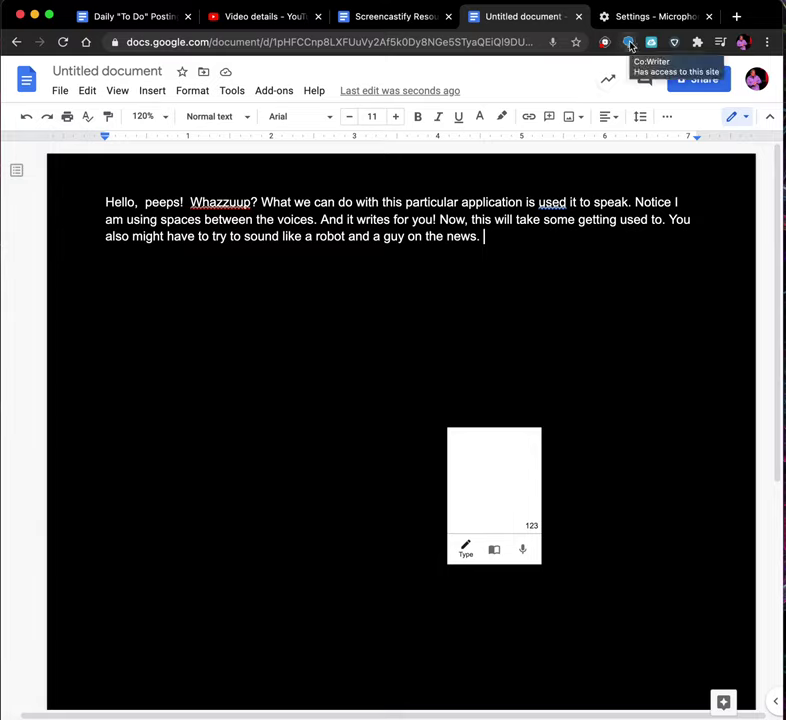
# Step: Toggle the Co:Writer extension off, then accept the suggestion replacing 'used' with 'use'
pyautogui.click(629, 43)
pyautogui.click(618, 83)
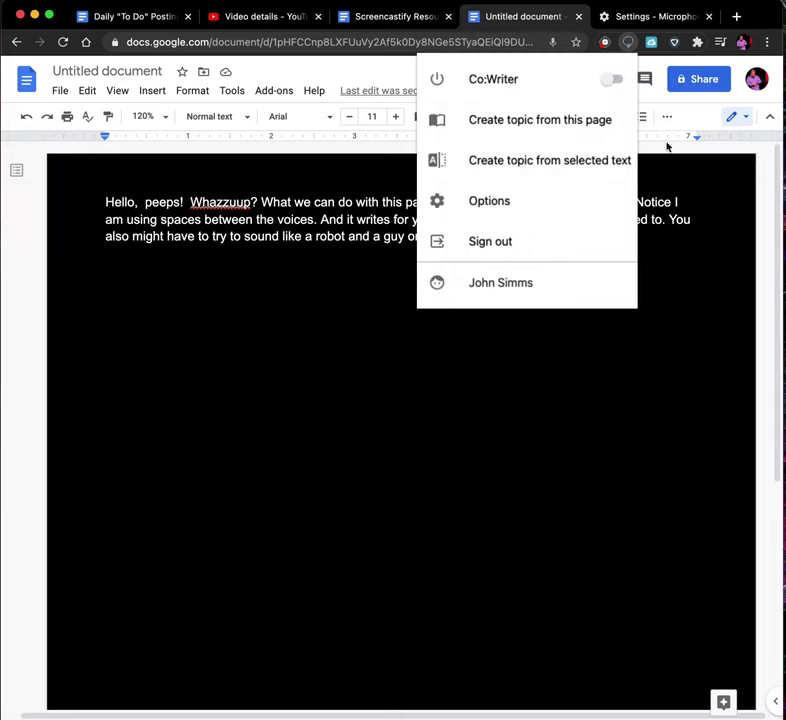
pyautogui.click(682, 261)
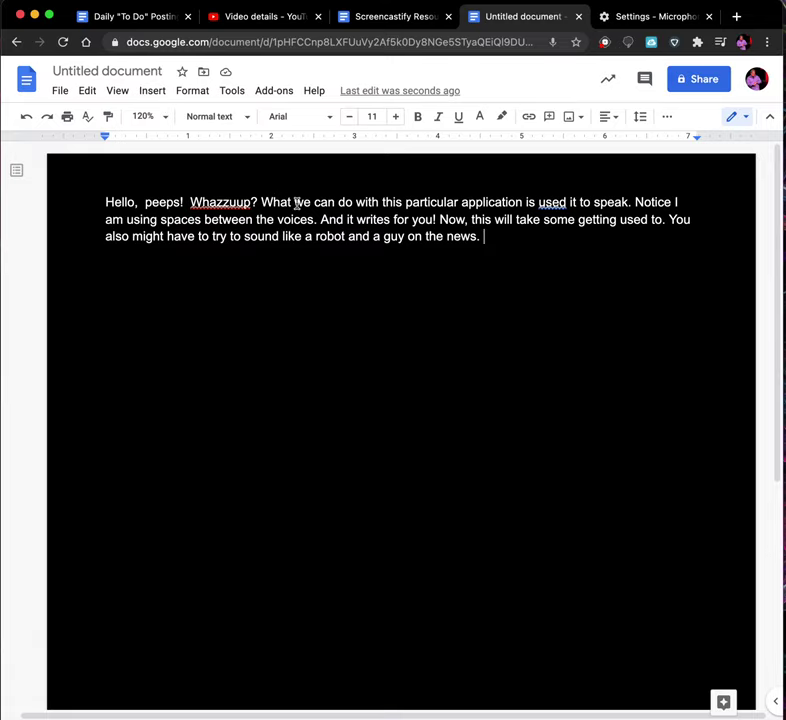
pyautogui.click(546, 202)
pyautogui.click(555, 182)
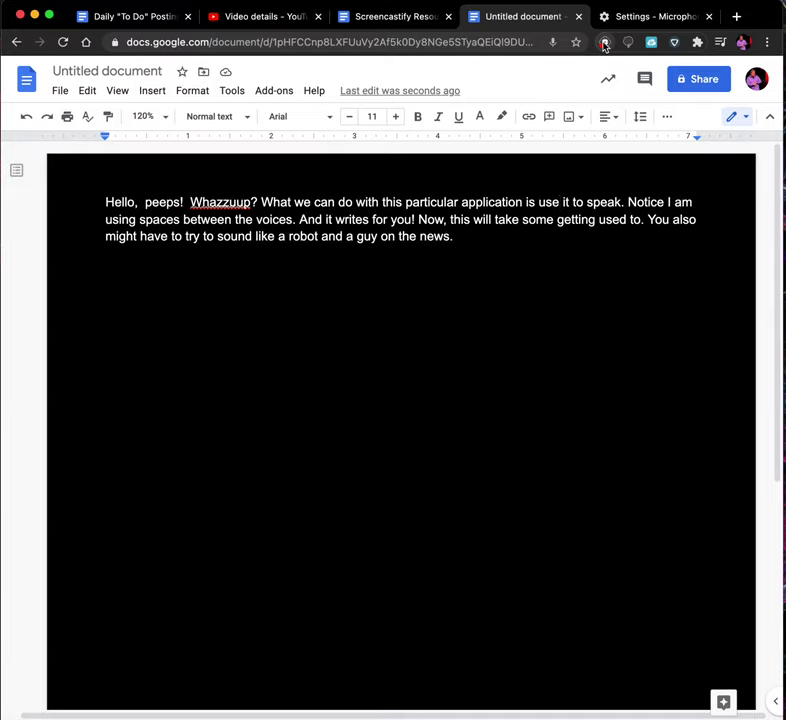
# Step: Dismiss the Screencastify dropdown and open Co:Writer's Options page from its toolbar menu
pyautogui.click(604, 43)
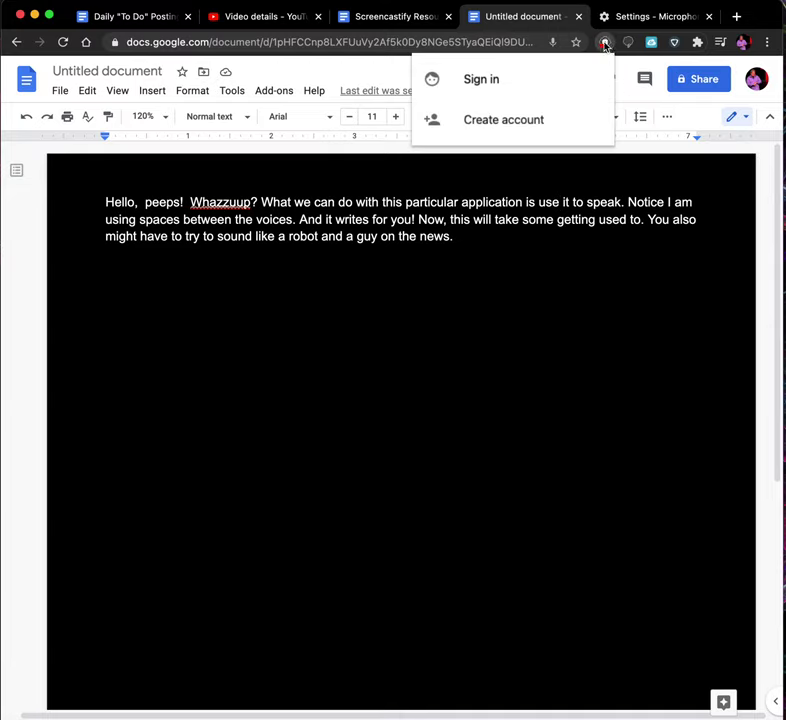
pyautogui.click(604, 43)
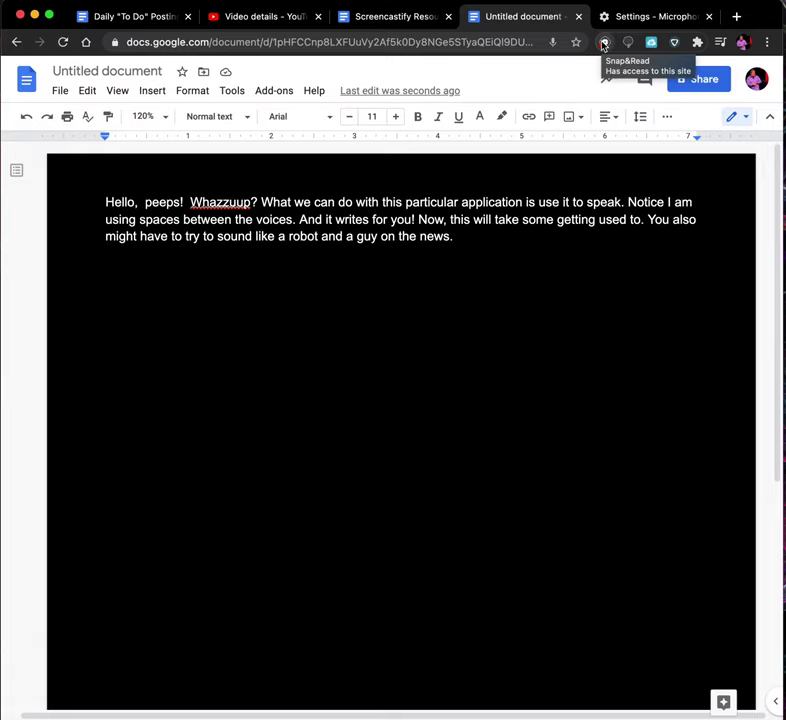
pyautogui.click(629, 43)
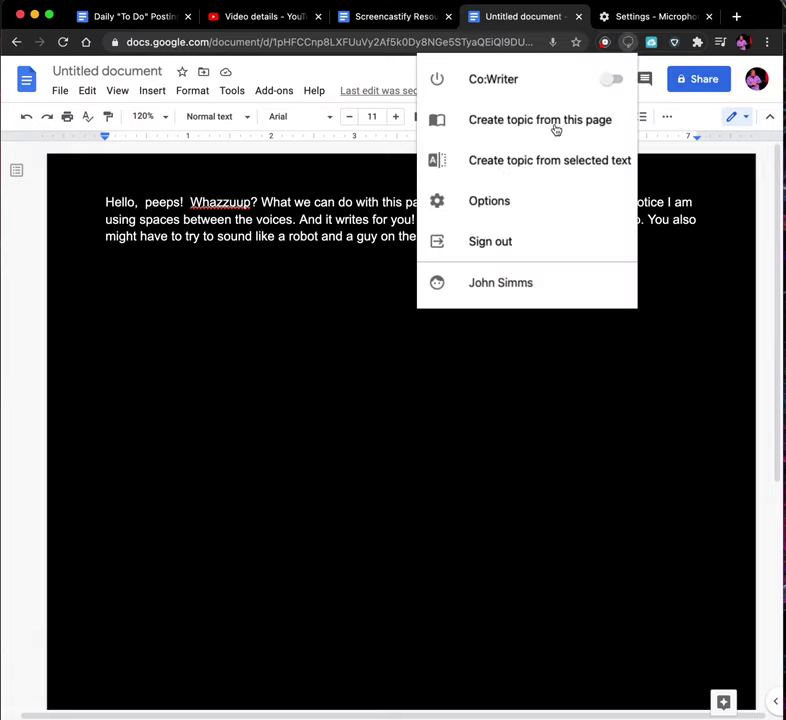
pyautogui.click(521, 199)
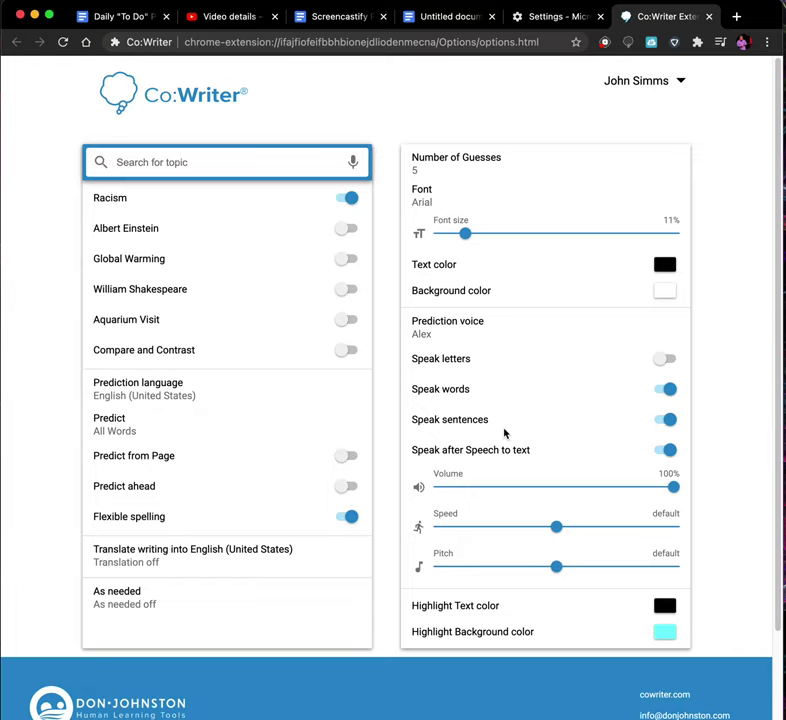
# Step: Set Co:Writer's 'Translate writing into English (United States)' language to Spanish
pyautogui.scroll(-2, 540, 557)
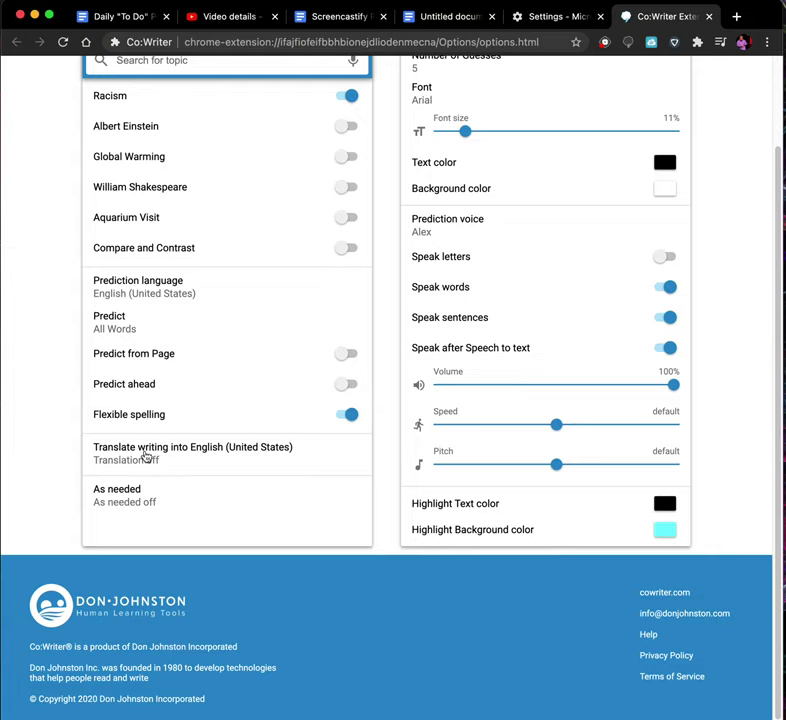
pyautogui.click(145, 456)
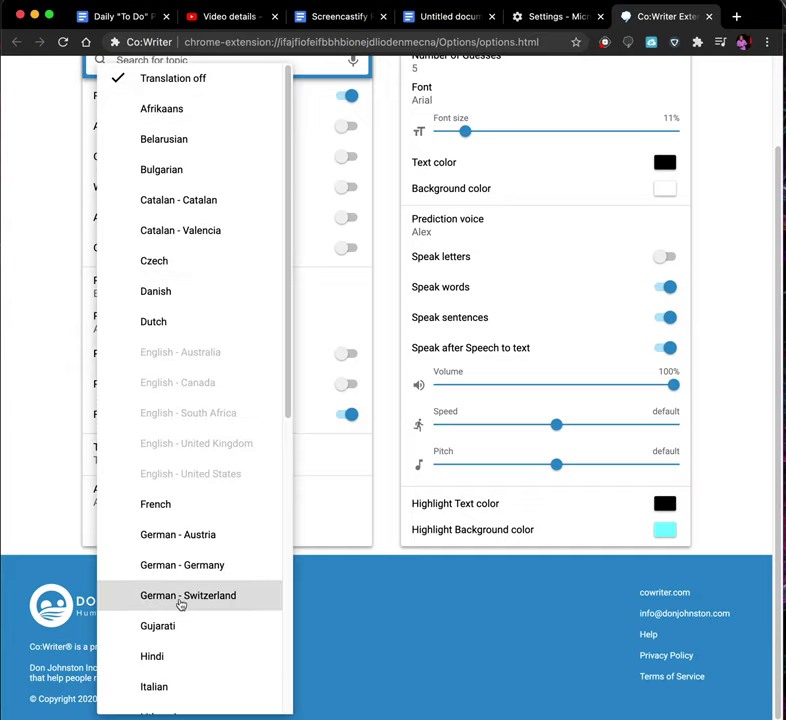
pyautogui.scroll(-5, 168, 339)
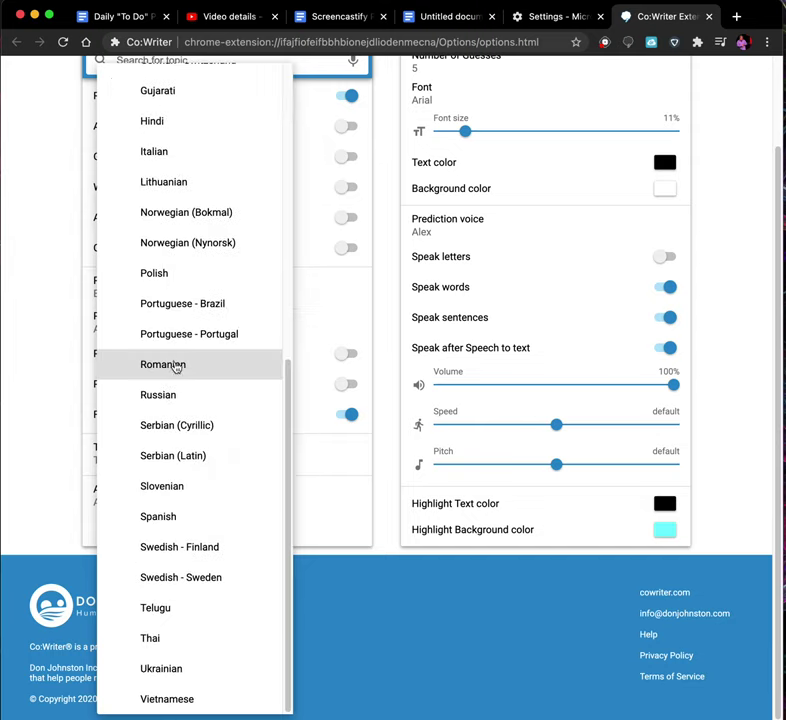
pyautogui.click(172, 518)
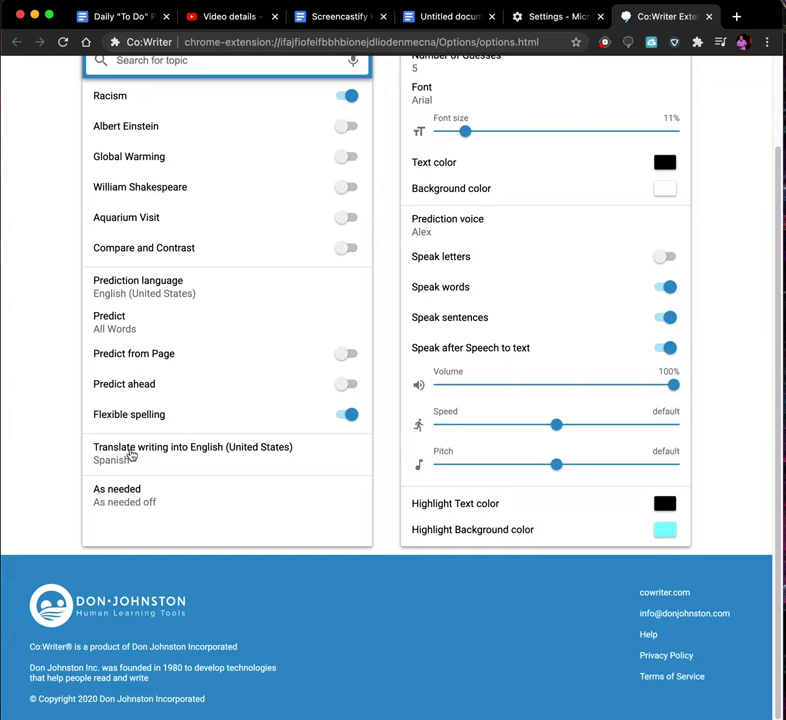
pyautogui.scroll(2, 503, 318)
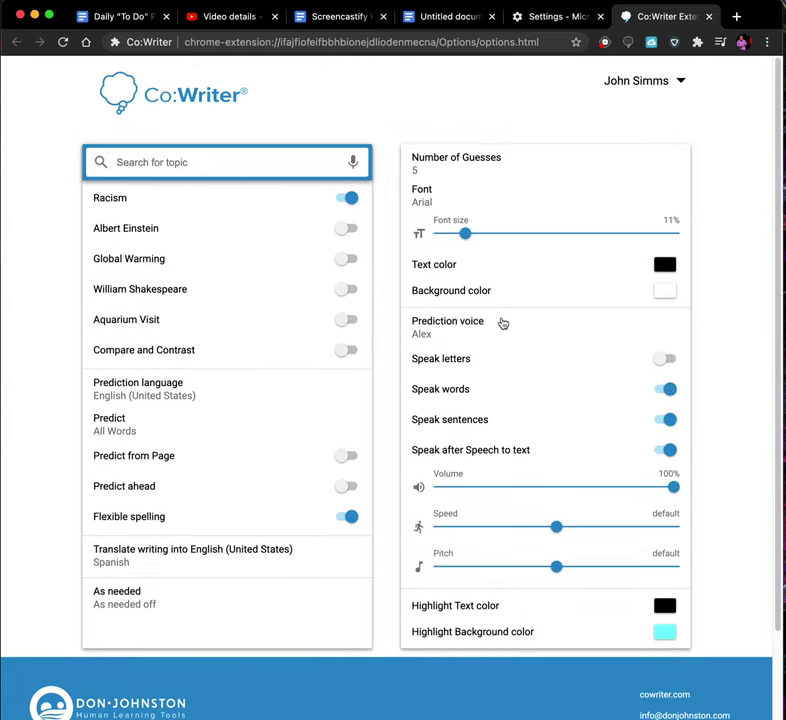